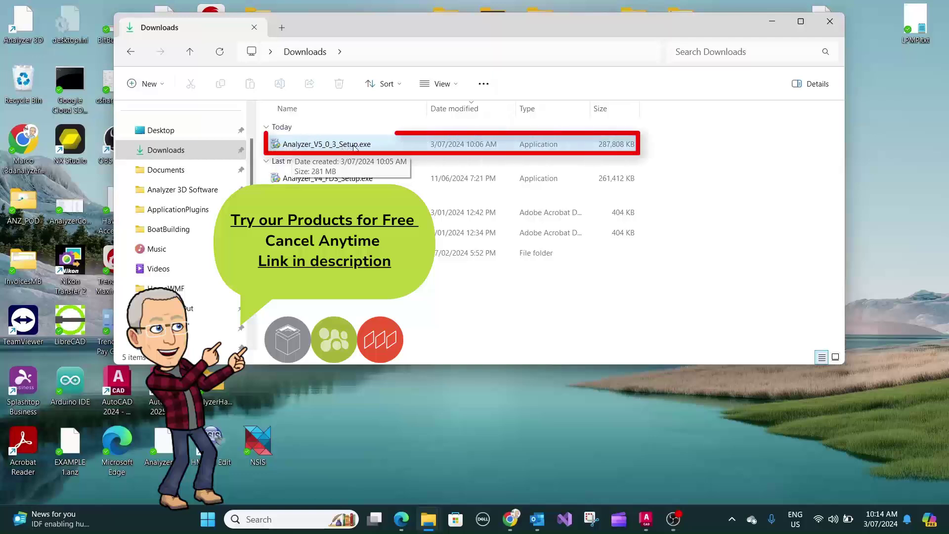
- Run Analyzer_V5_0_3_Setup.exe, approve the UAC prompt, and advance to the licence agreement
double_click(320, 145)
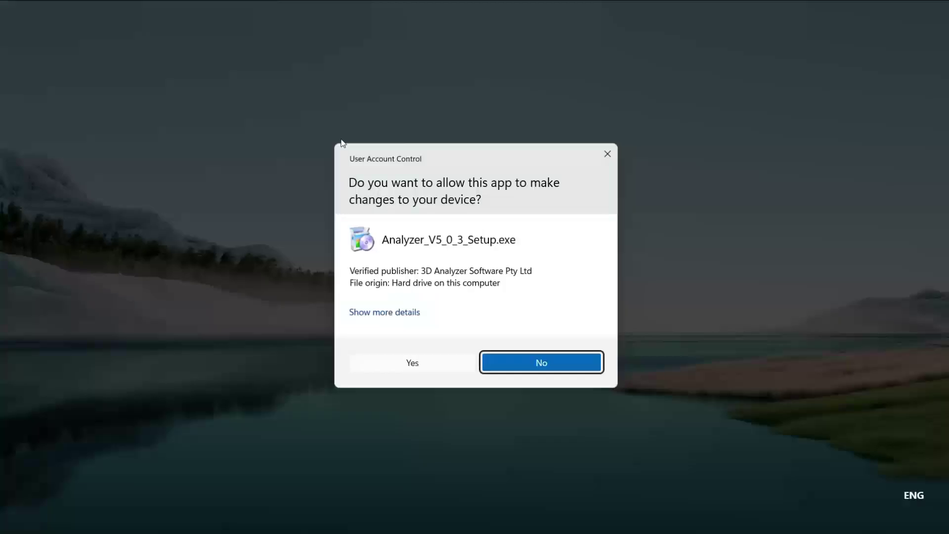
click(414, 364)
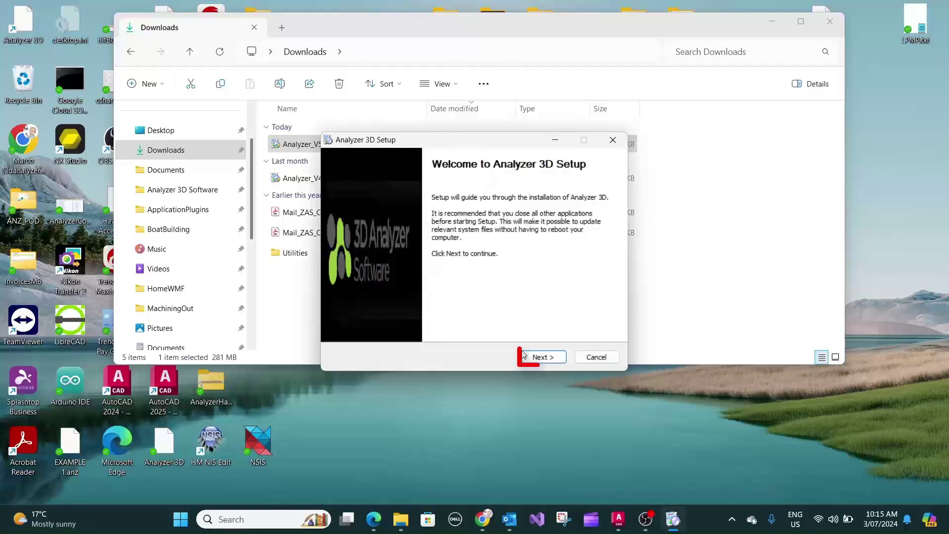
click(544, 360)
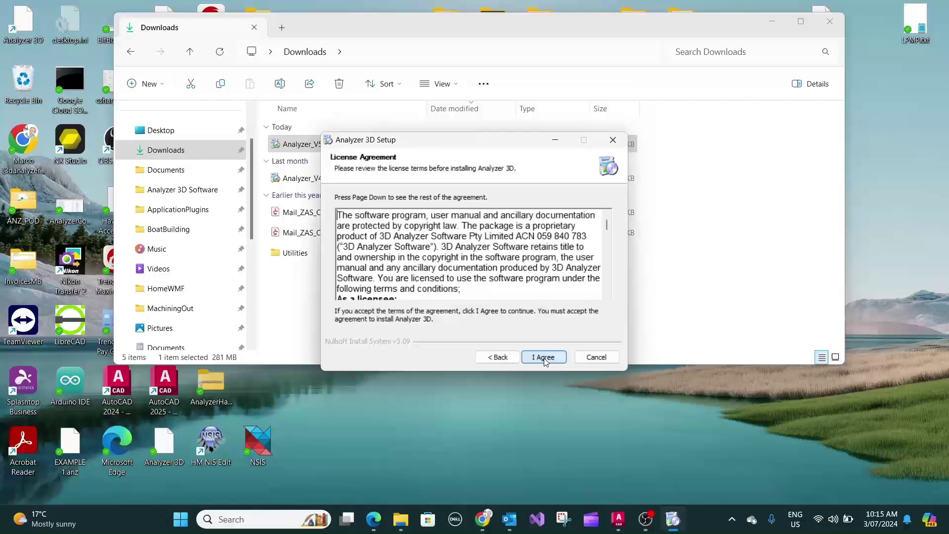
scroll(388, 241, down, 10)
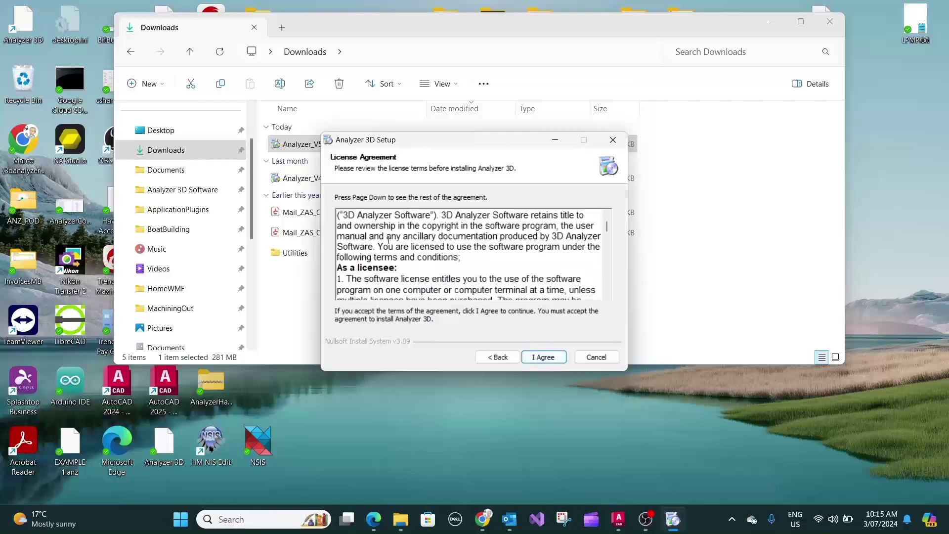
scroll(389, 240, down, 6)
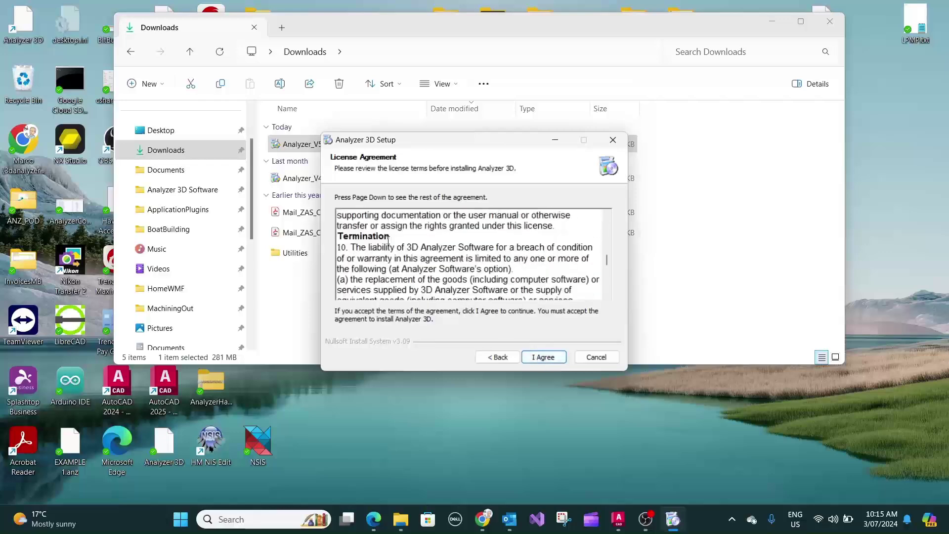
- Accept the licence agreement and keep all components selected
click(543, 358)
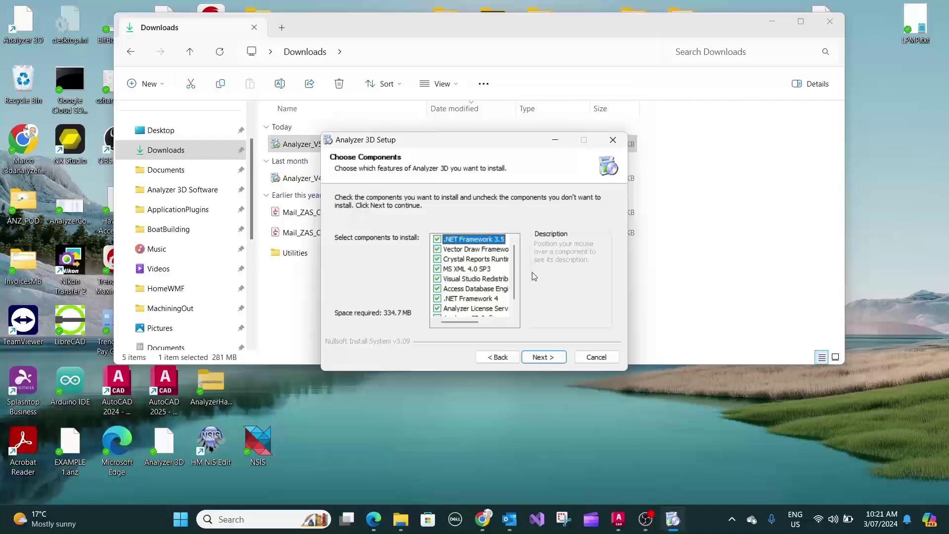
click(543, 358)
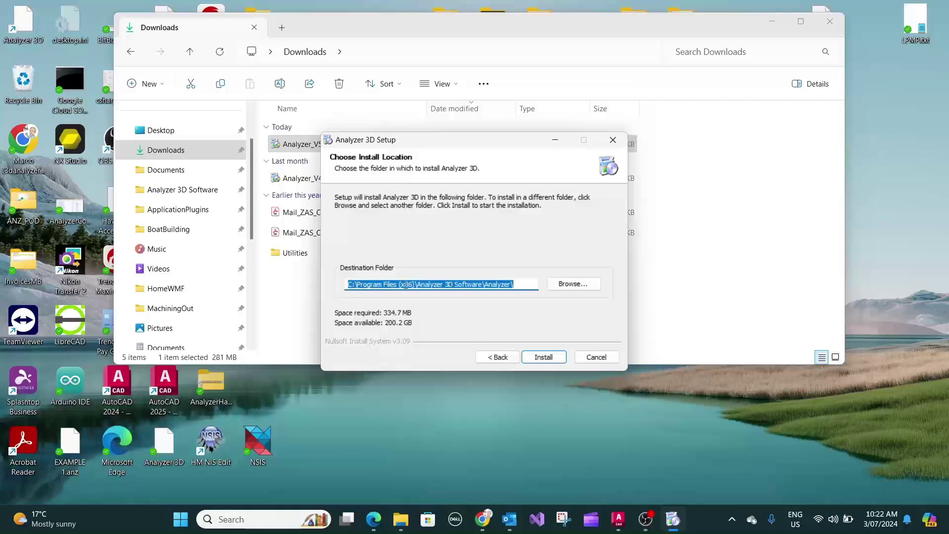
- Install into the default Program Files (x86) folder and close the finished wizard
click(544, 358)
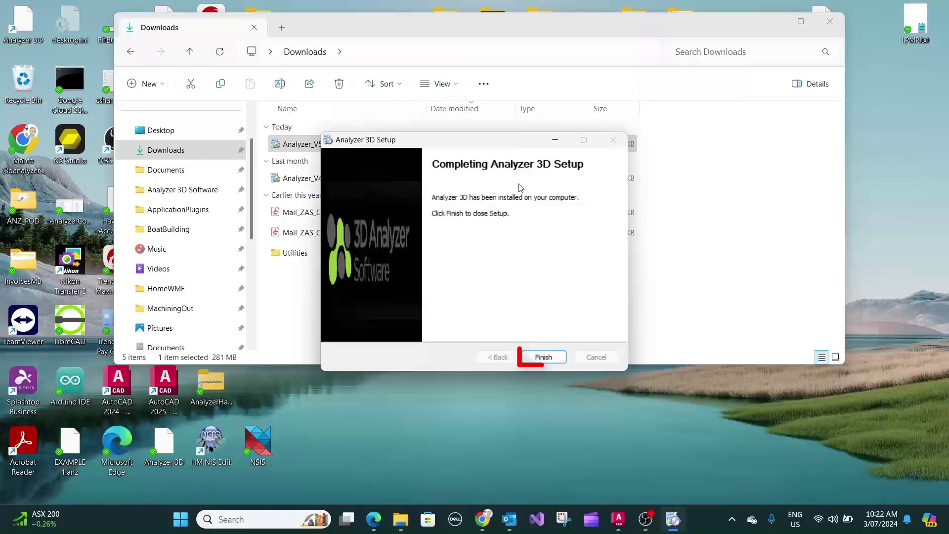
click(544, 358)
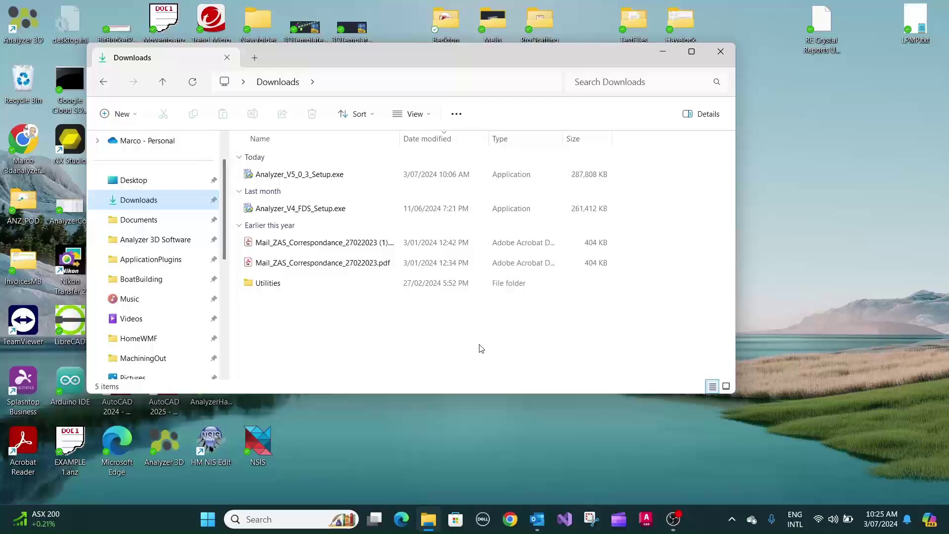
- Minimise the Downloads window and launch Analyzer 3D from its desktop shortcut
click(662, 52)
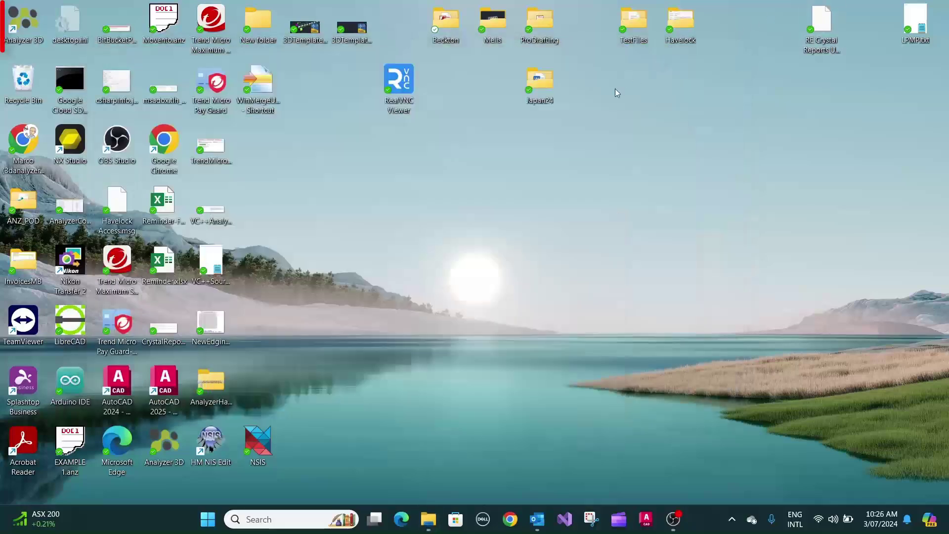
double_click(27, 20)
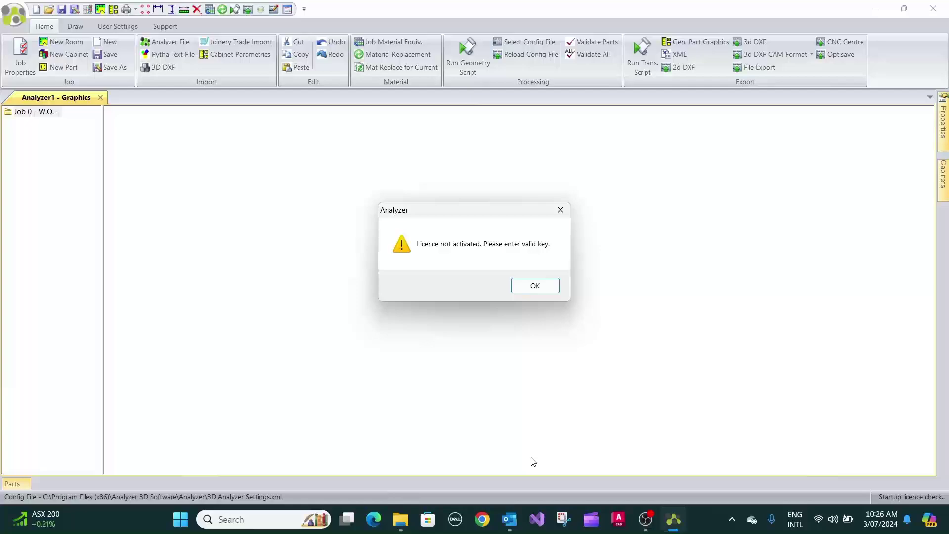
- Open the 'License information from 3D Analyzer' email in Outlook and select the licence key
mouse_move(510, 519)
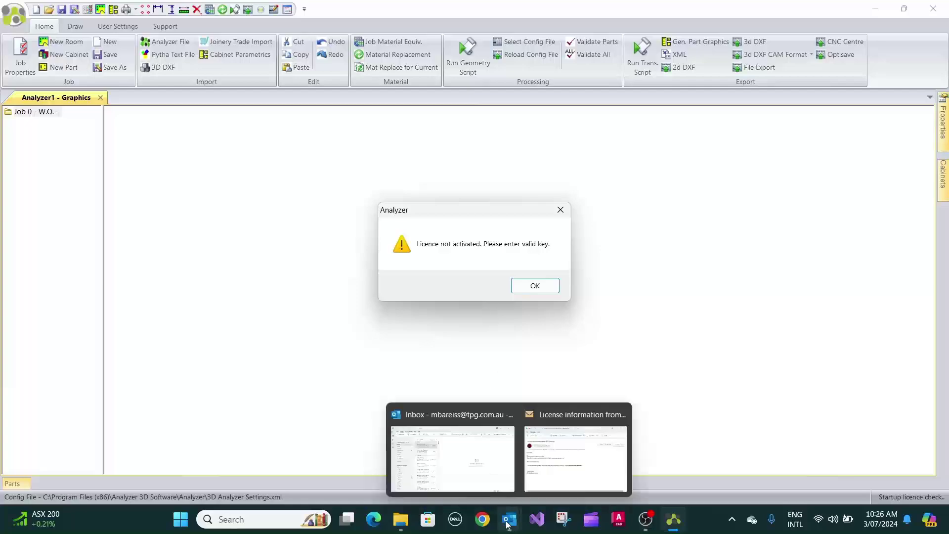
click(548, 446)
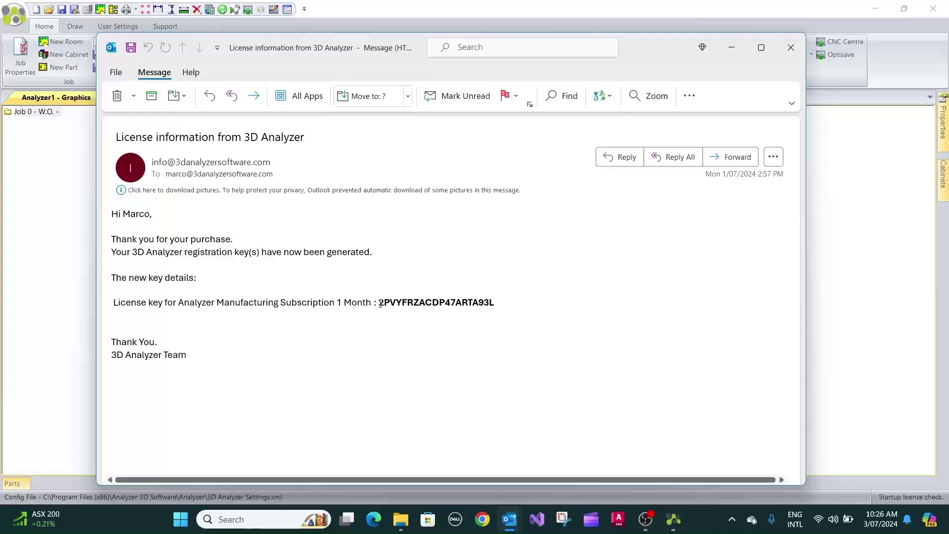
drag(380, 303, 495, 304)
key(ctrl+c)
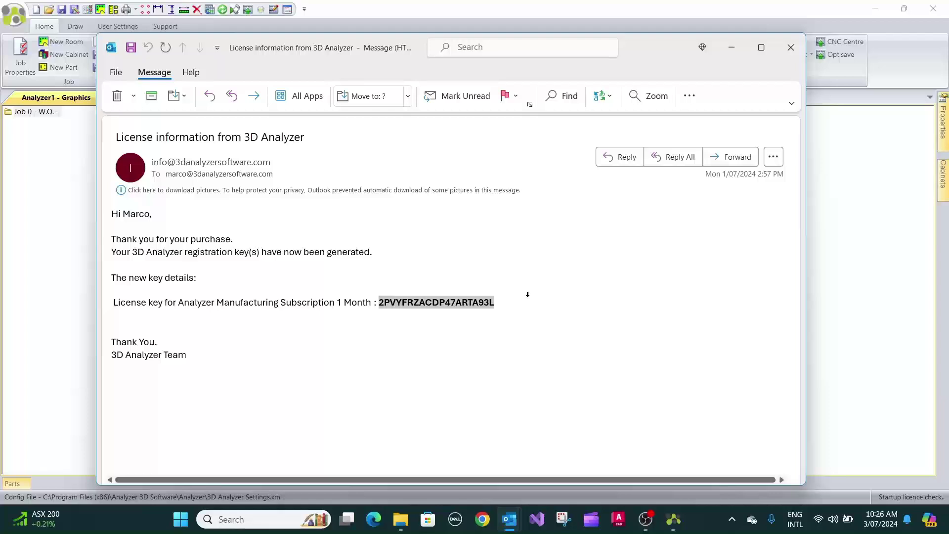
- Paste the licence key into registration, enter machine description 'My PC', and submit
click(75, 214)
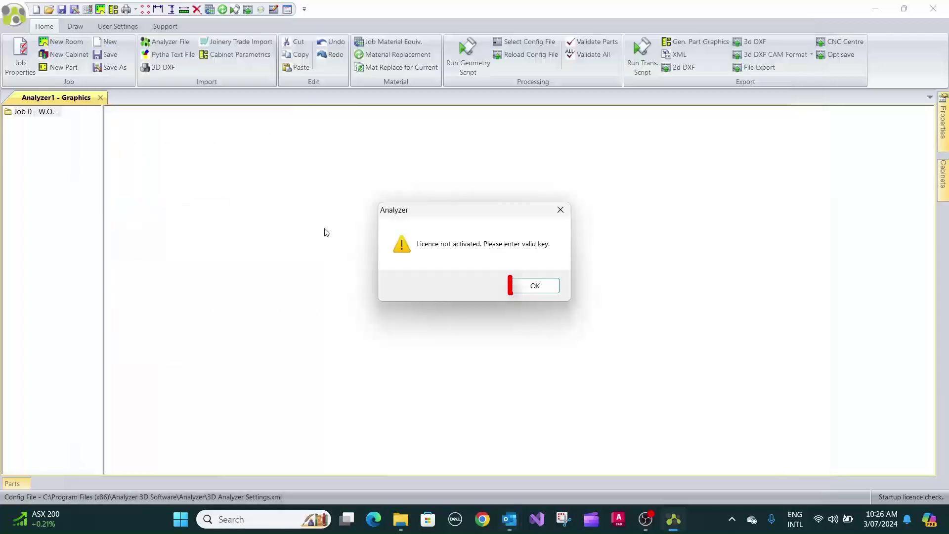
click(524, 288)
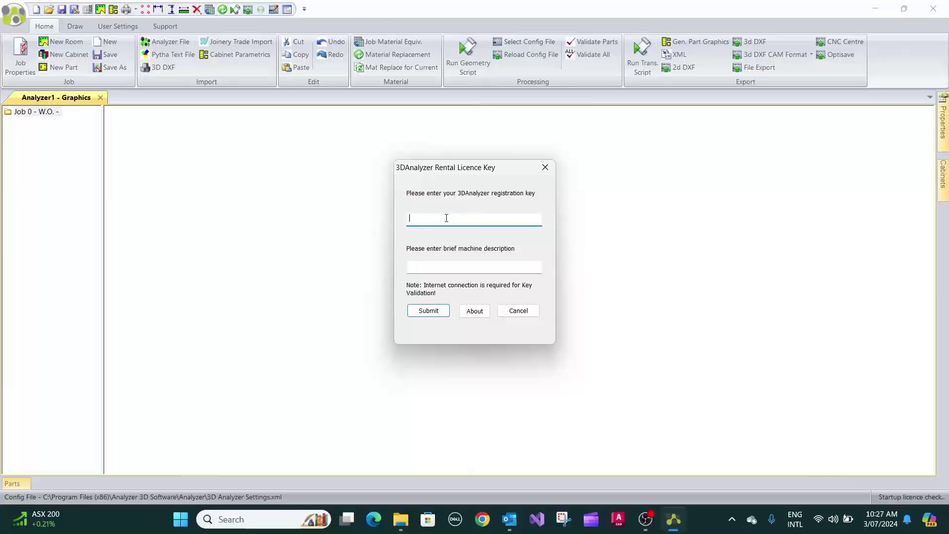
key(ctrl+v)
click(437, 265)
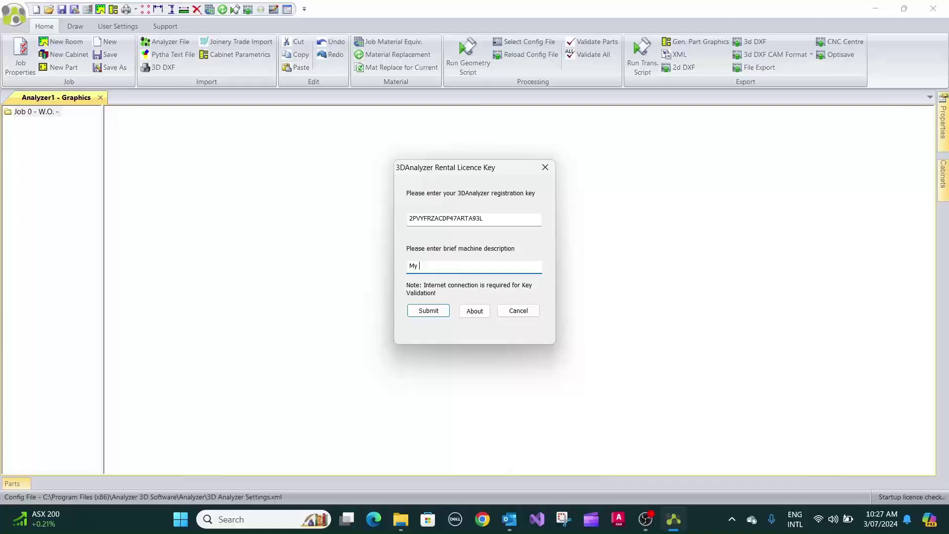
text(C)
click(429, 311)
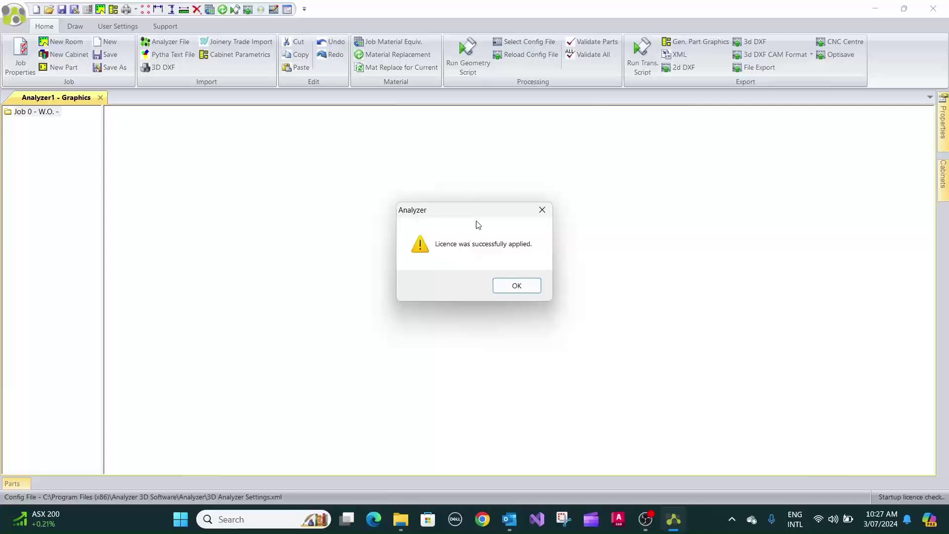
- Dismiss the success message and review version 5.03 activation details under User Settings > About
click(517, 286)
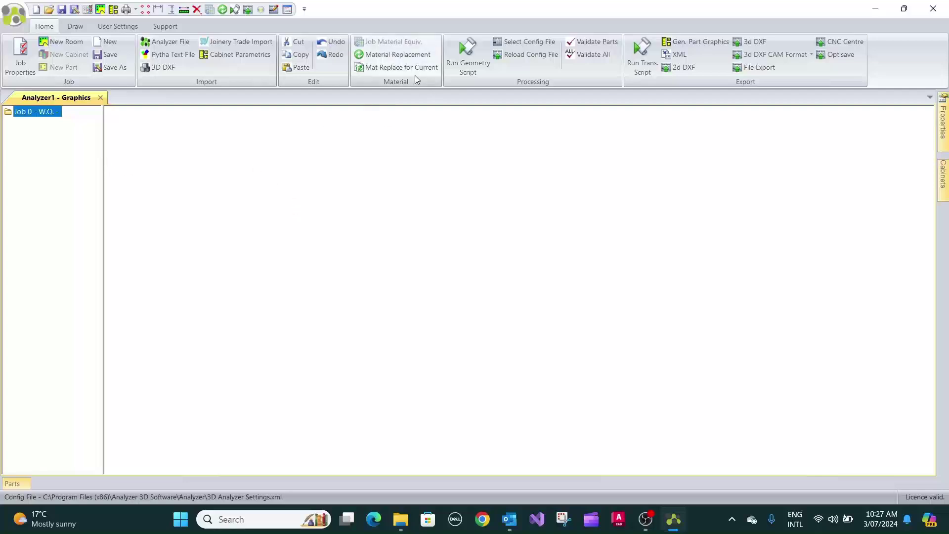
click(117, 27)
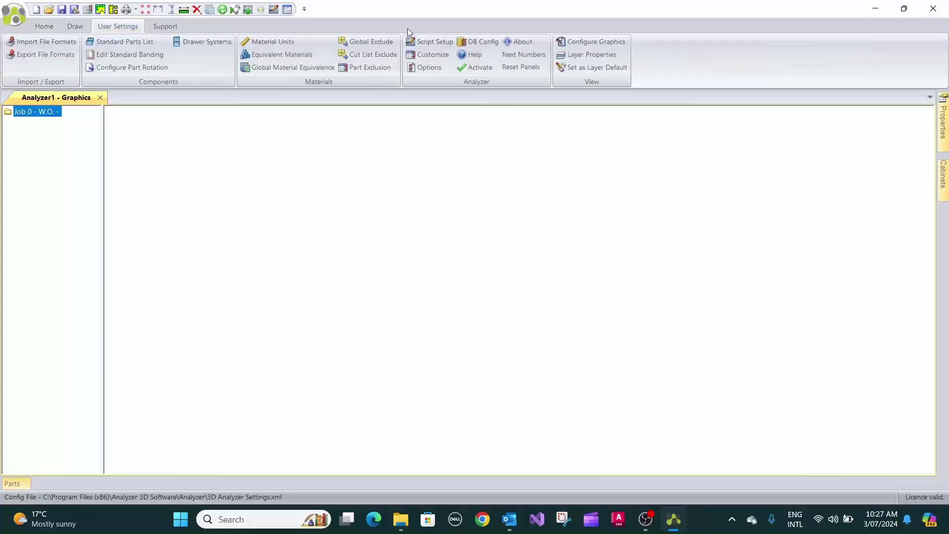
click(519, 42)
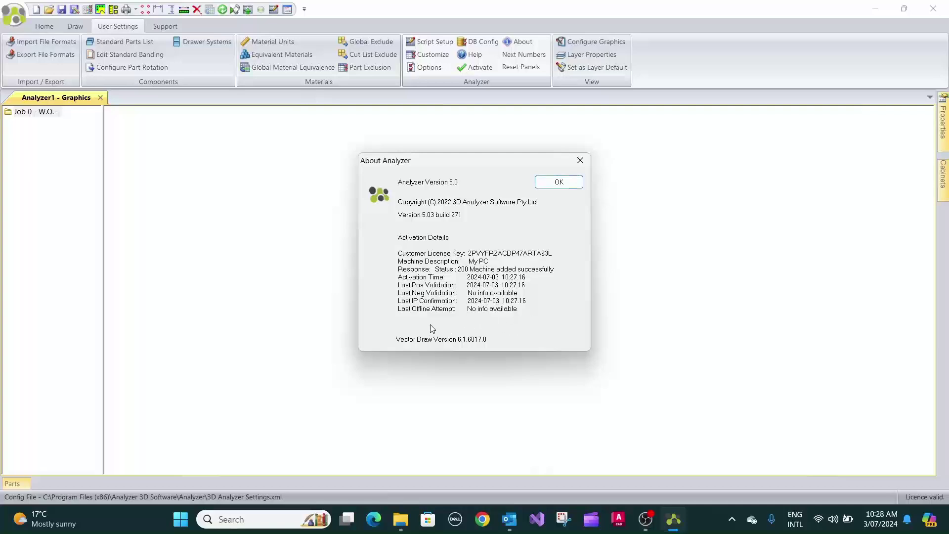
click(564, 183)
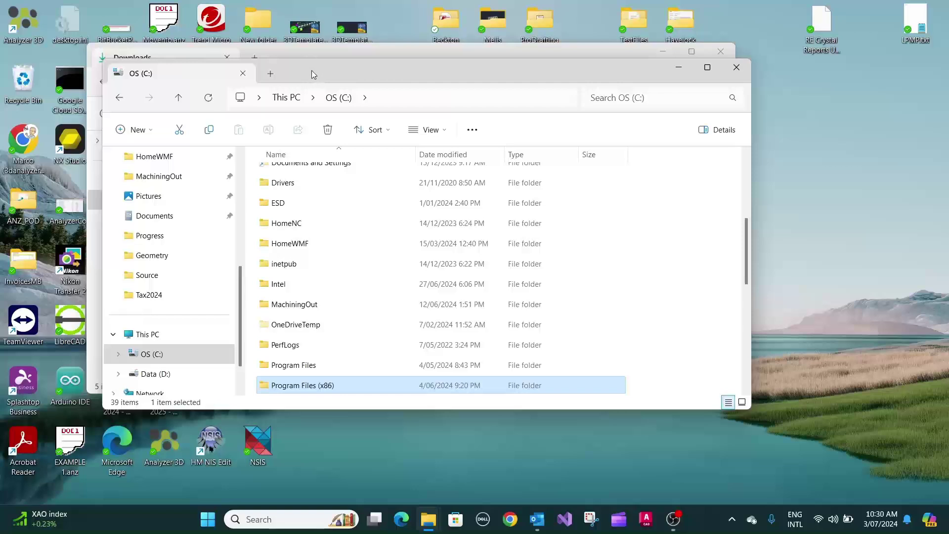
- Browse from C: through Program Files (x86) > Analyzer 3D Software > Analyzer into Configuration
click(159, 355)
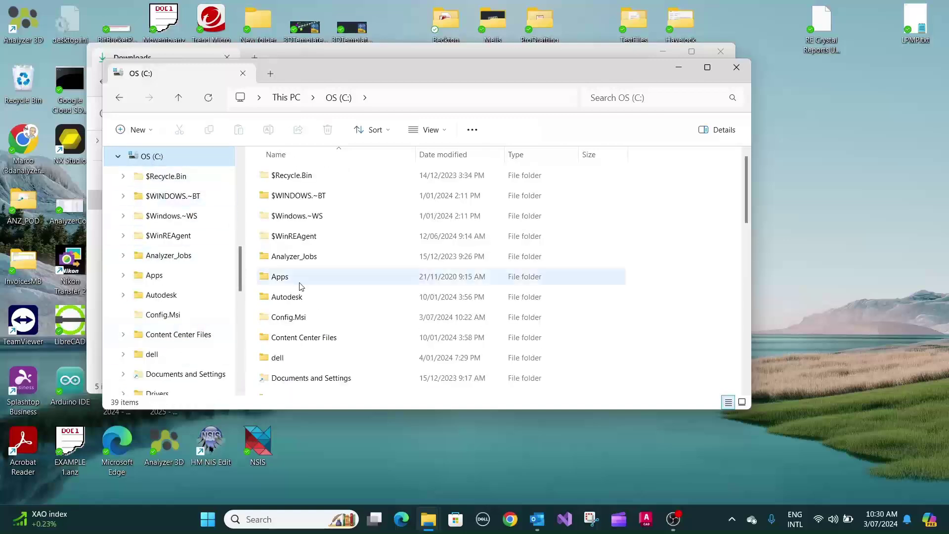
scroll(297, 292, down, 5)
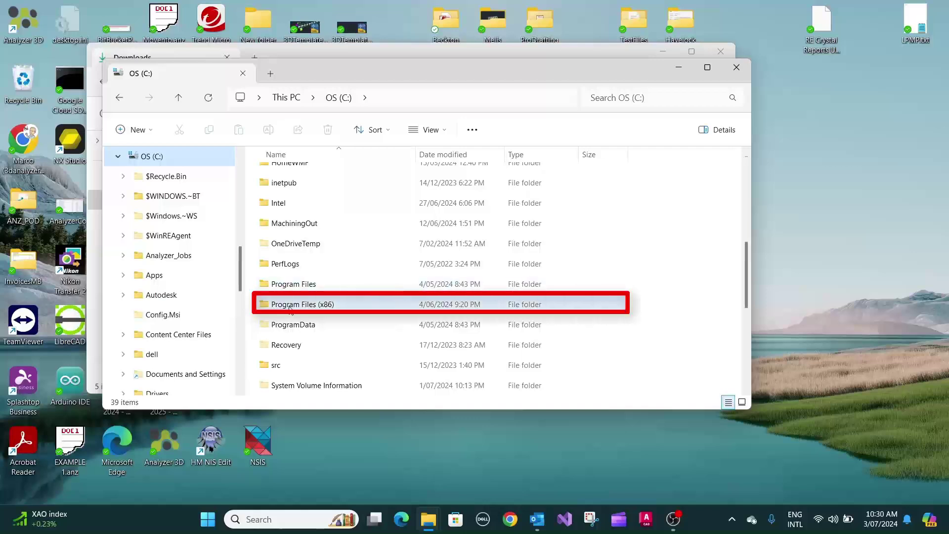
double_click(290, 312)
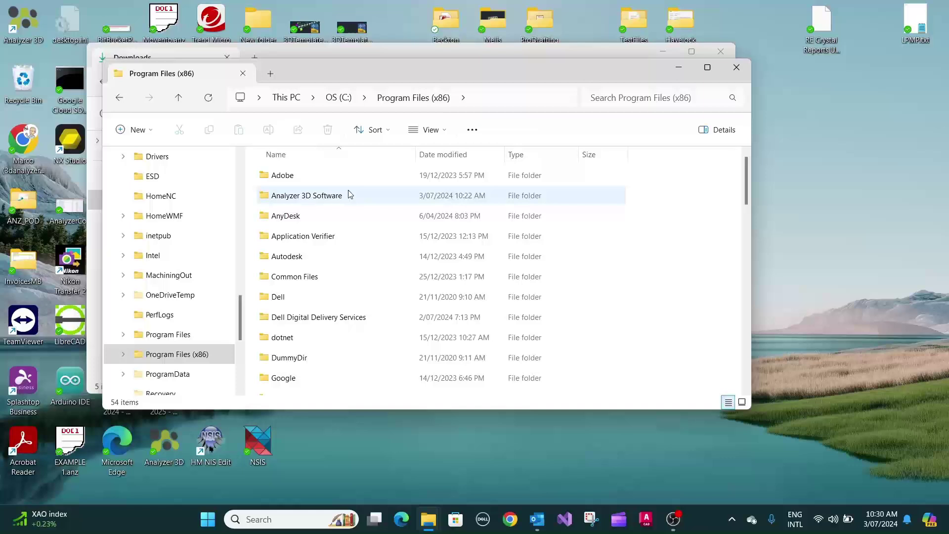
click(299, 197)
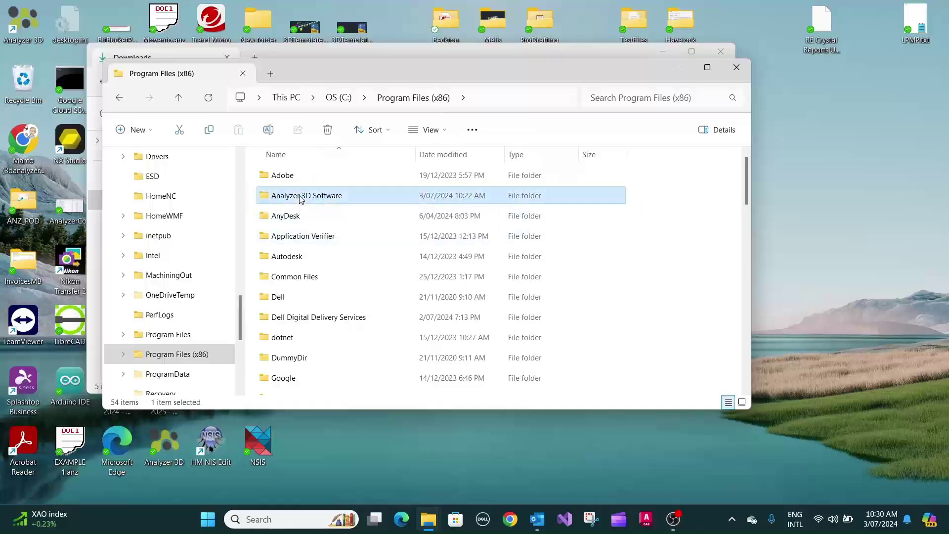
double_click(300, 198)
double_click(285, 176)
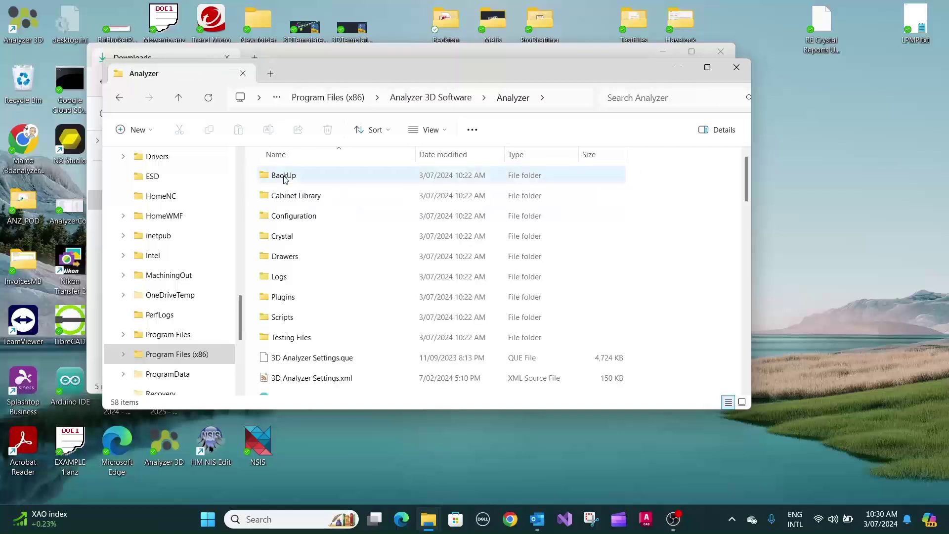
click(292, 217)
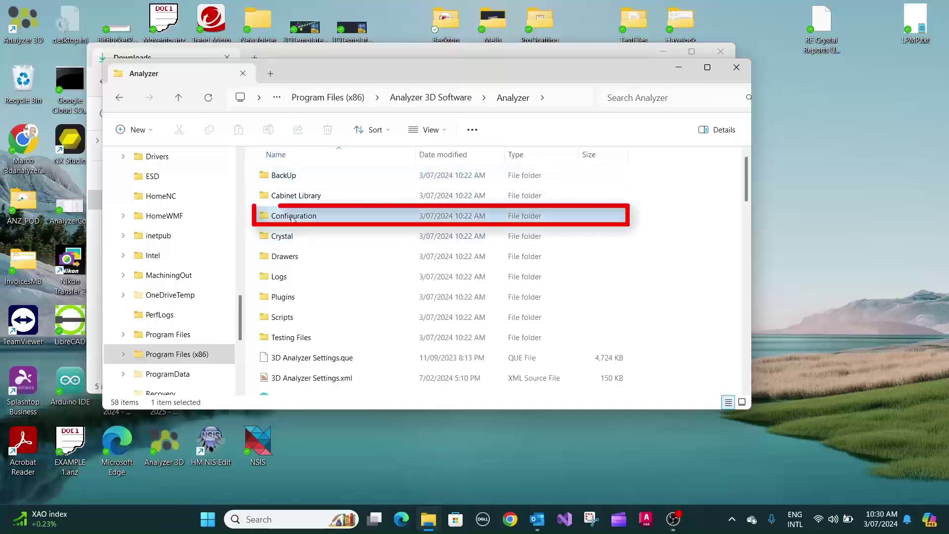
double_click(293, 217)
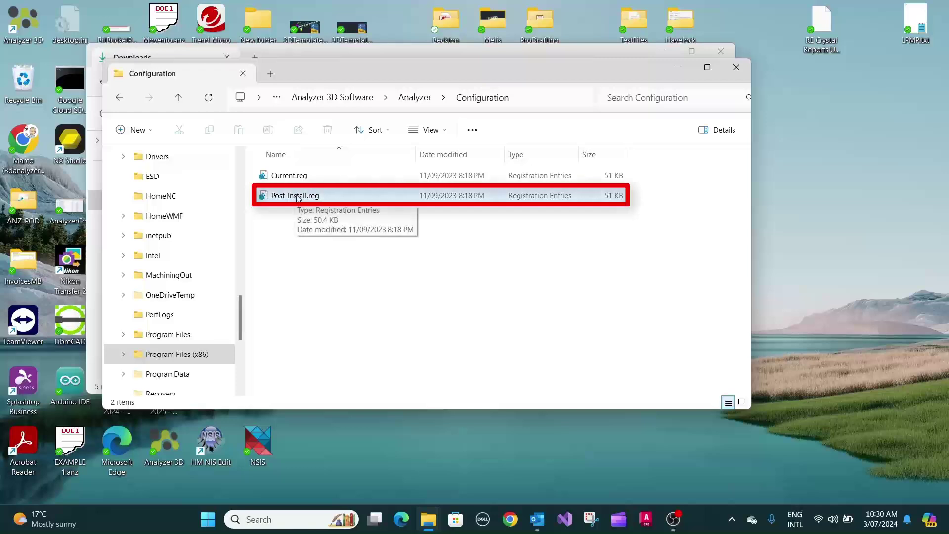
- Merge Post_Install.reg into the registry, confirming the warning and success message
click(298, 197)
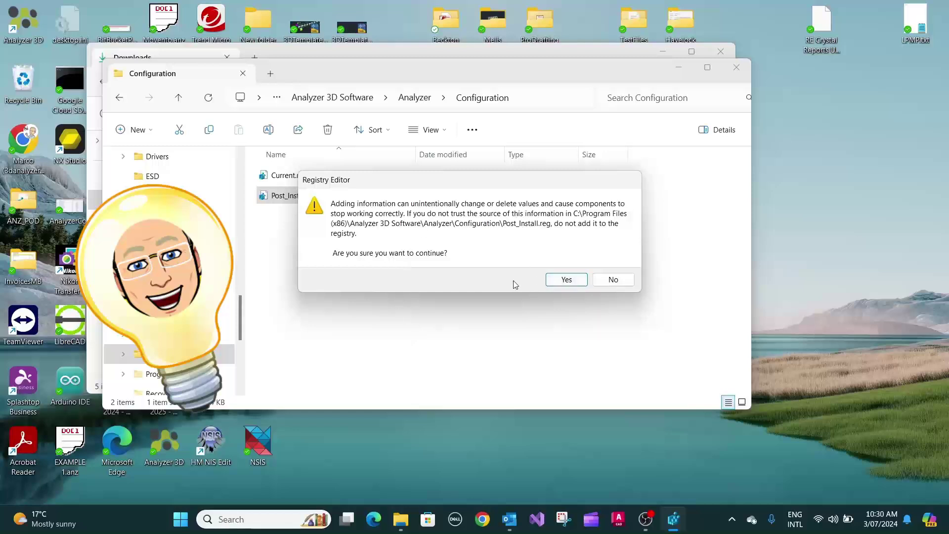
click(564, 280)
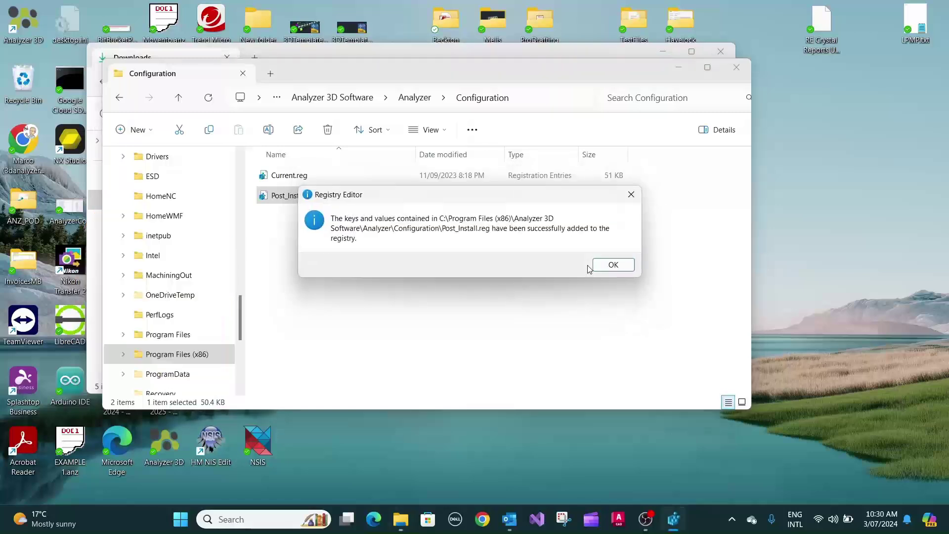
click(611, 266)
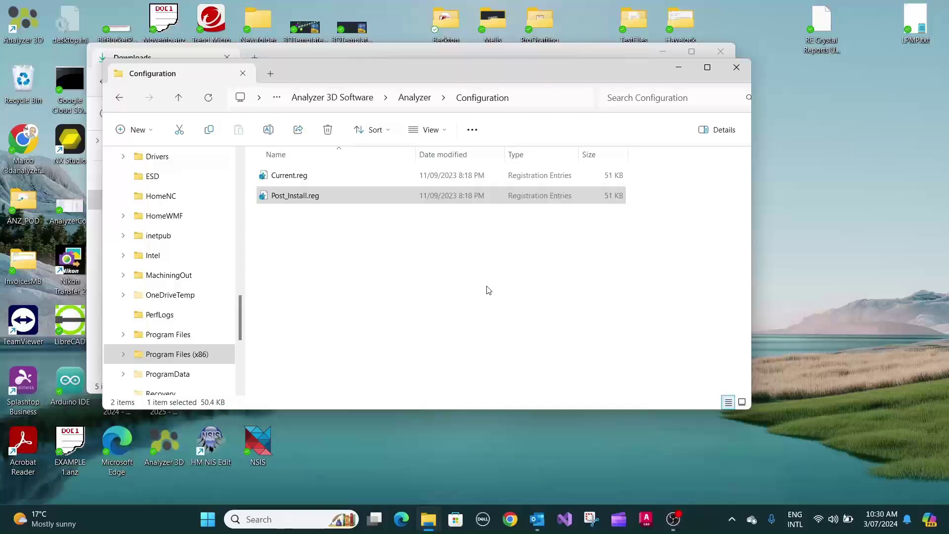
- Relaunch 3D Analyzer and acknowledge the licence-not-activated warning
double_click(11, 44)
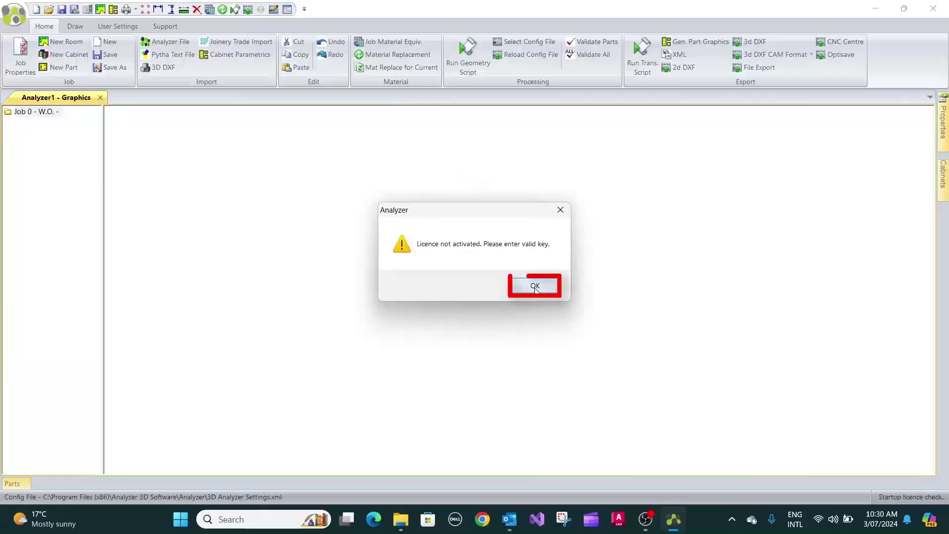
click(538, 284)
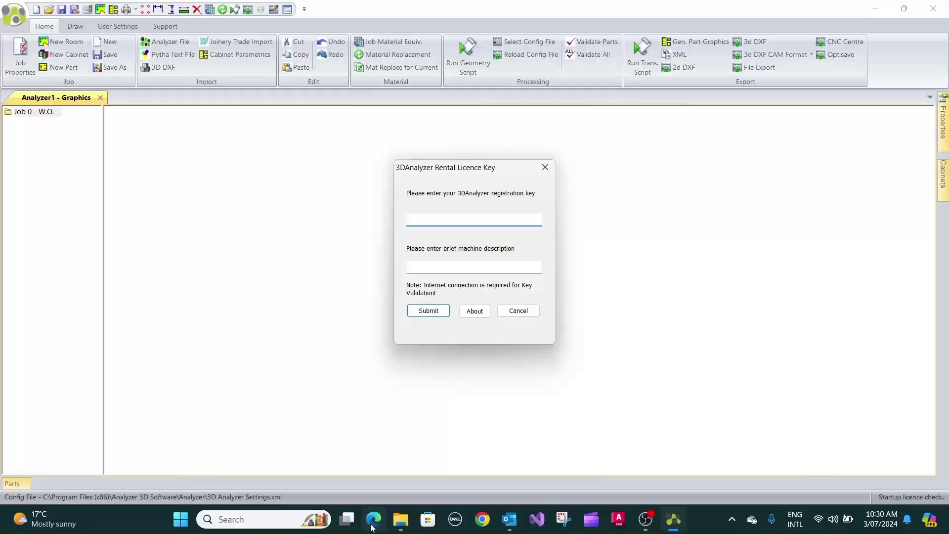
- Bring the License information email forward in Outlook and select its Subscription 1 Month licence key
mouse_move(510, 519)
click(541, 491)
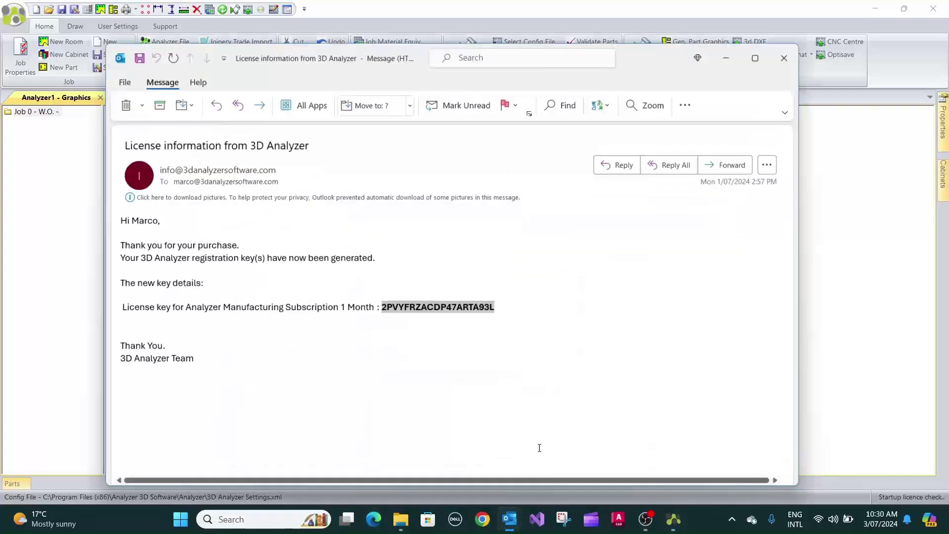
click(381, 302)
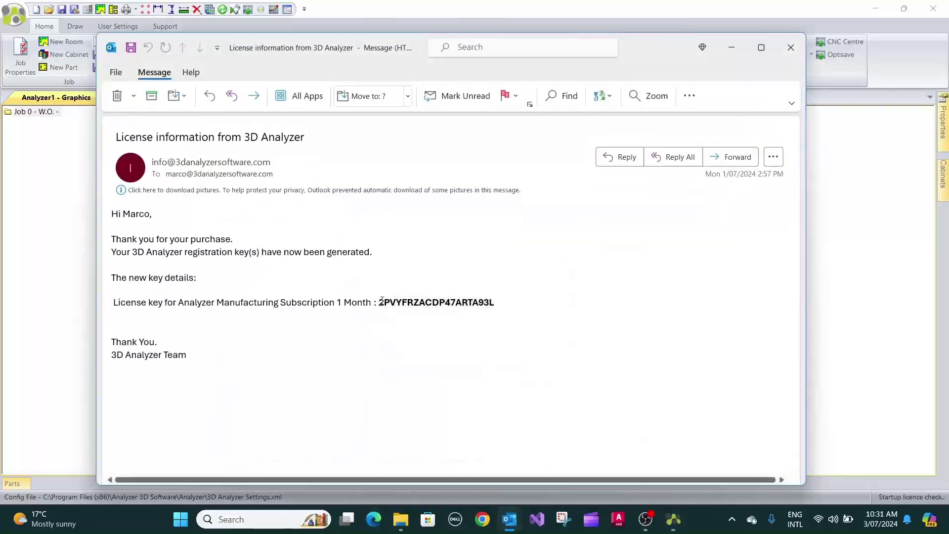
drag(381, 302, 496, 304)
key(ctrl+c)
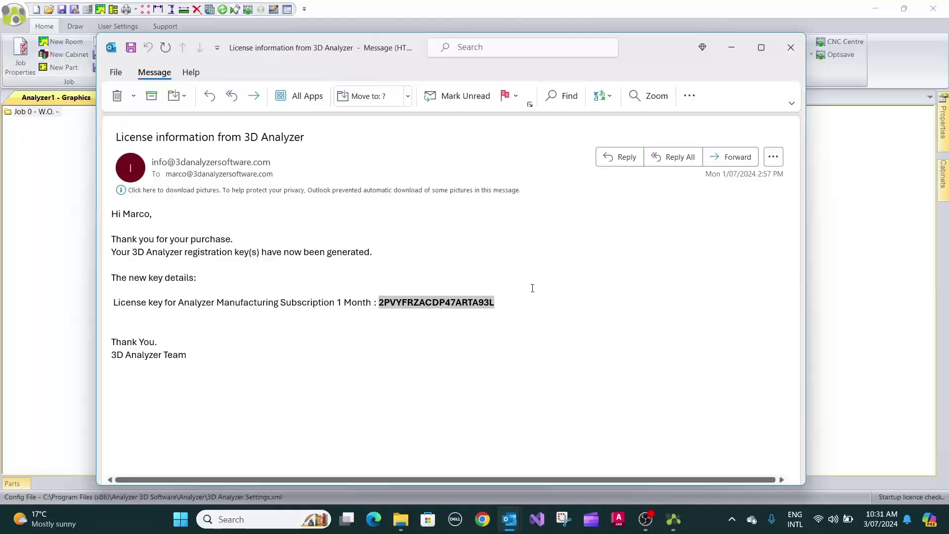
- Paste the licence key into the rental licence form, describe the machine as 'My PC', and submit
click(38, 191)
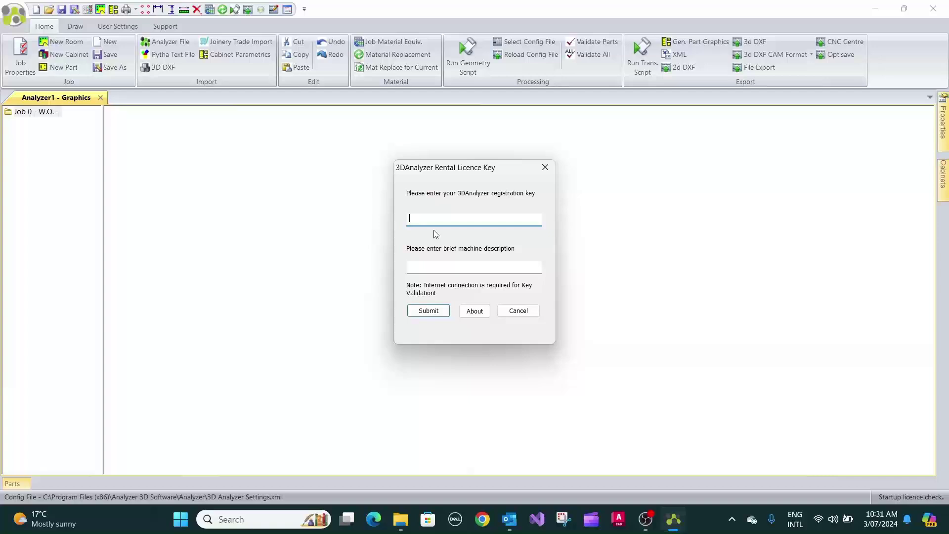
key(ctrl+v)
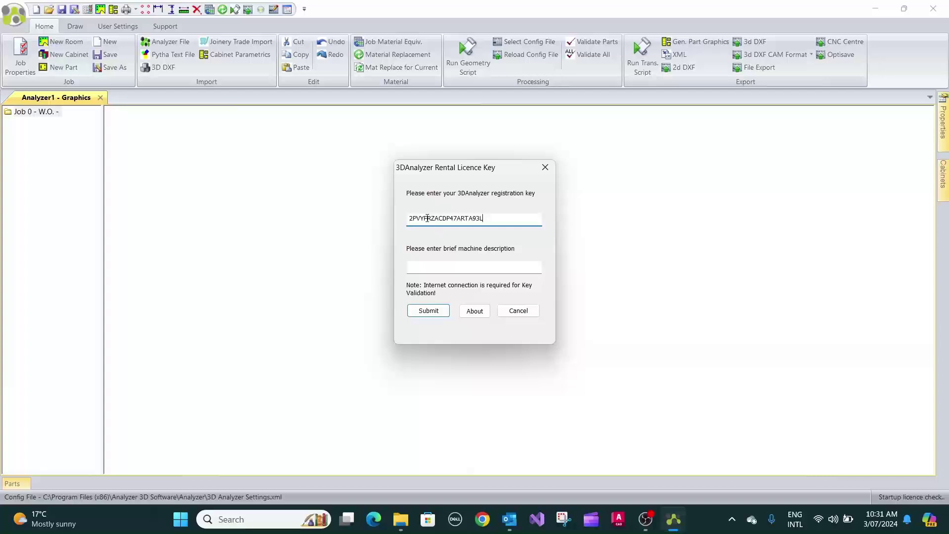
click(446, 266)
text(My PC)
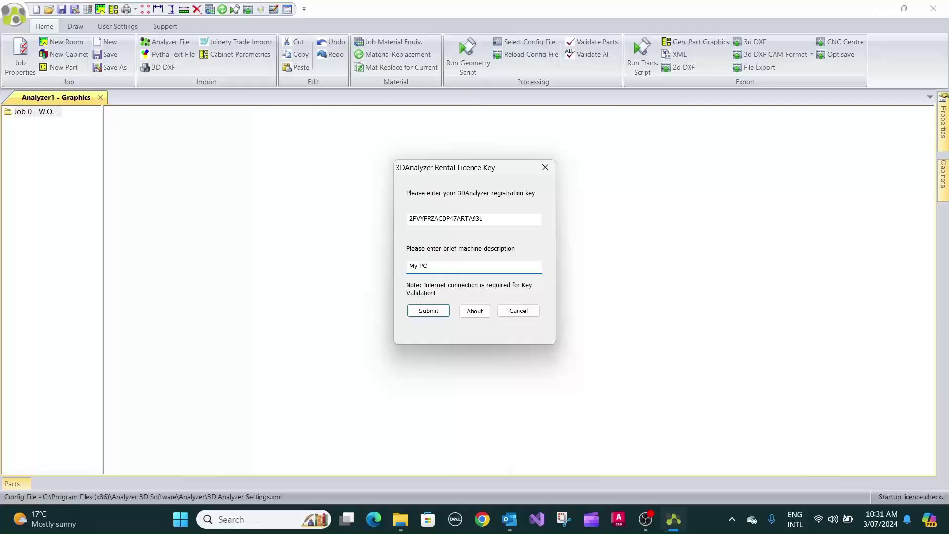
click(434, 311)
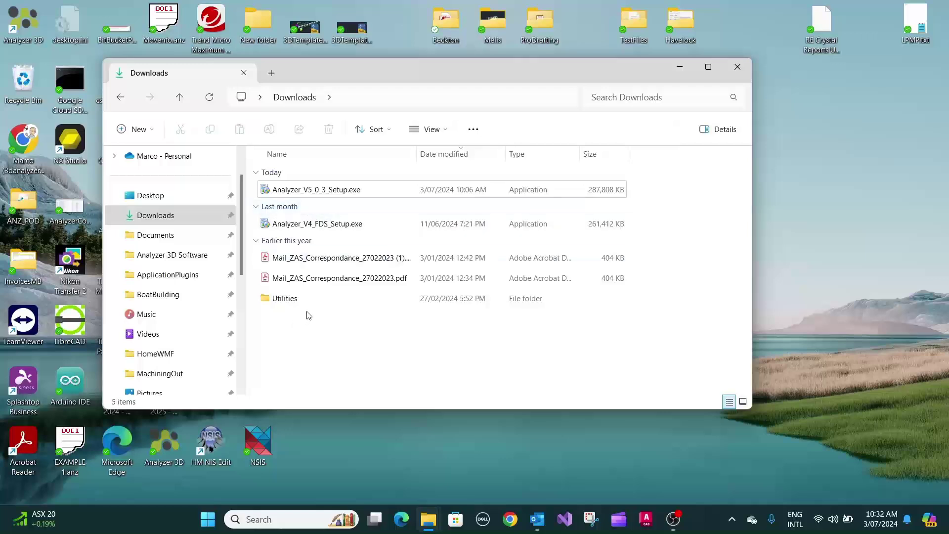
- Run Analyzer_V5_0_3_Setup.exe from Downloads, approve the UAC prompt, and pass the welcome page
double_click(313, 189)
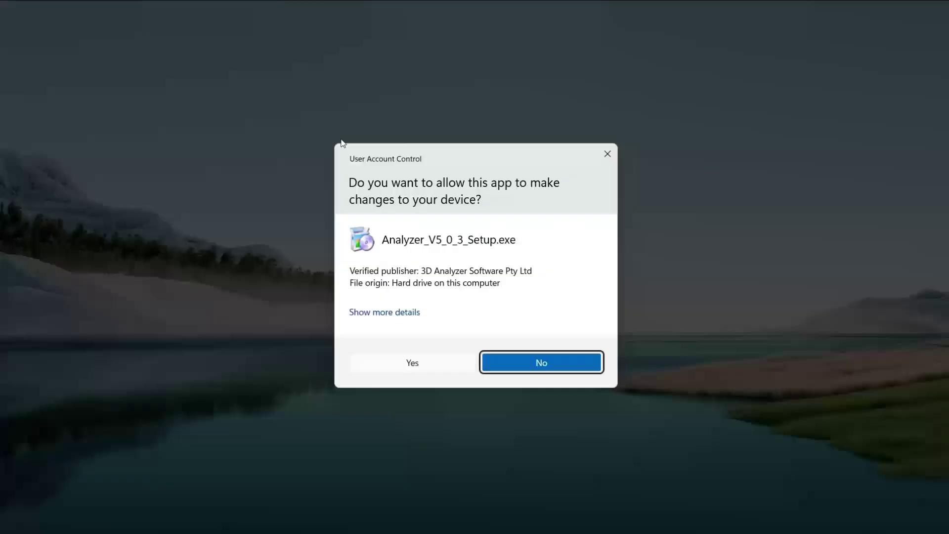
click(415, 364)
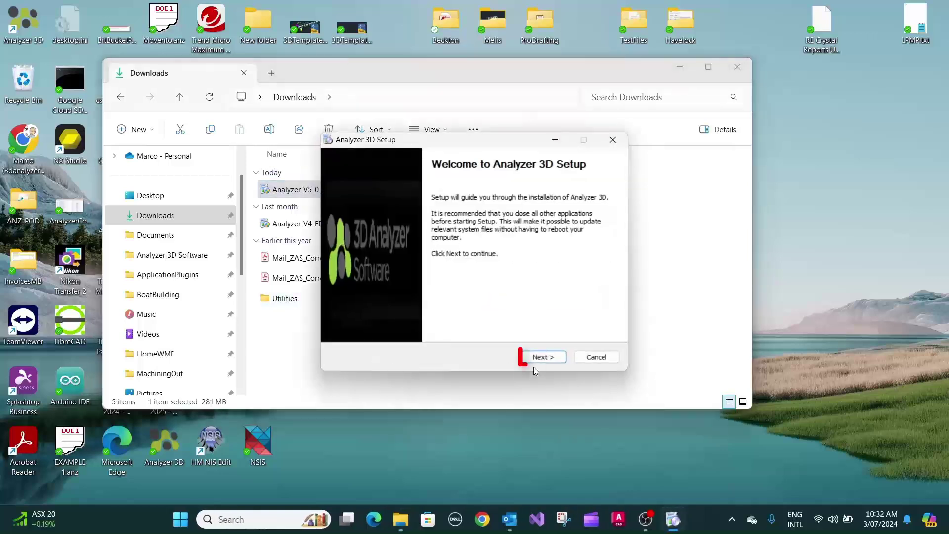
click(540, 358)
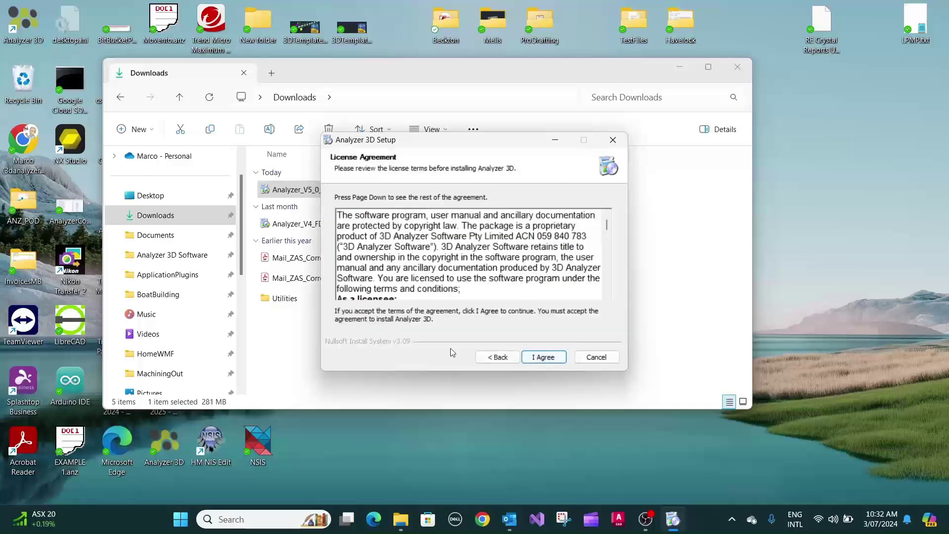
- Accept the licence agreement and switch the existing-installation option to Overwrite all settings
click(544, 357)
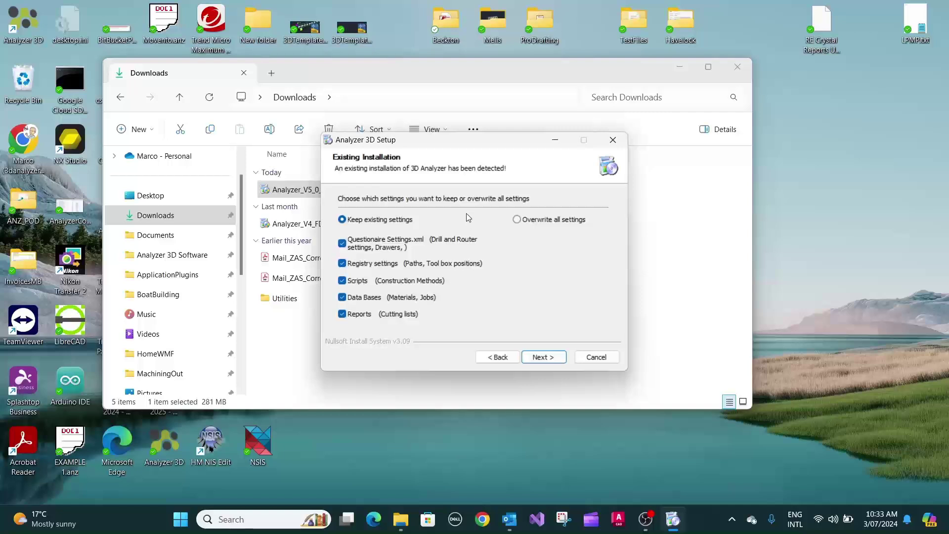
click(342, 244)
click(342, 263)
click(342, 297)
click(343, 314)
click(342, 314)
click(342, 298)
click(518, 219)
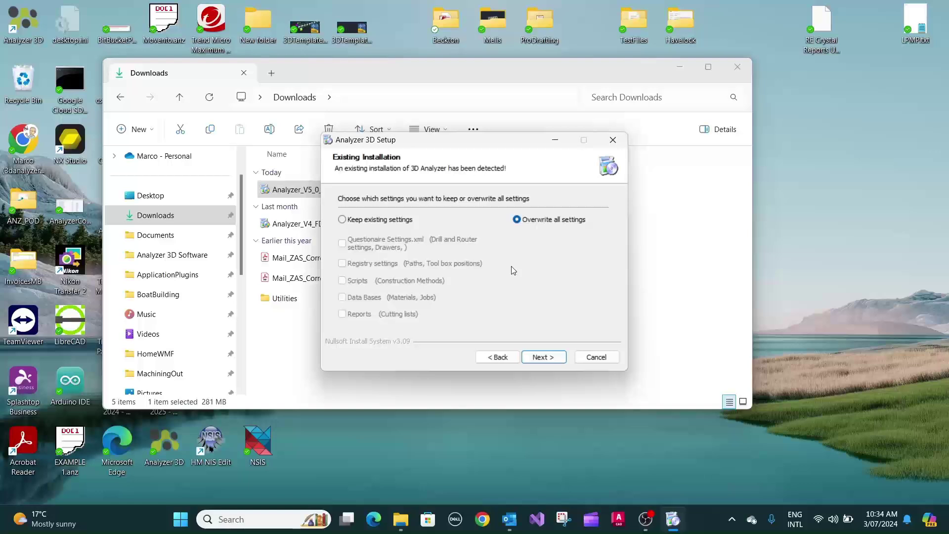
click(543, 357)
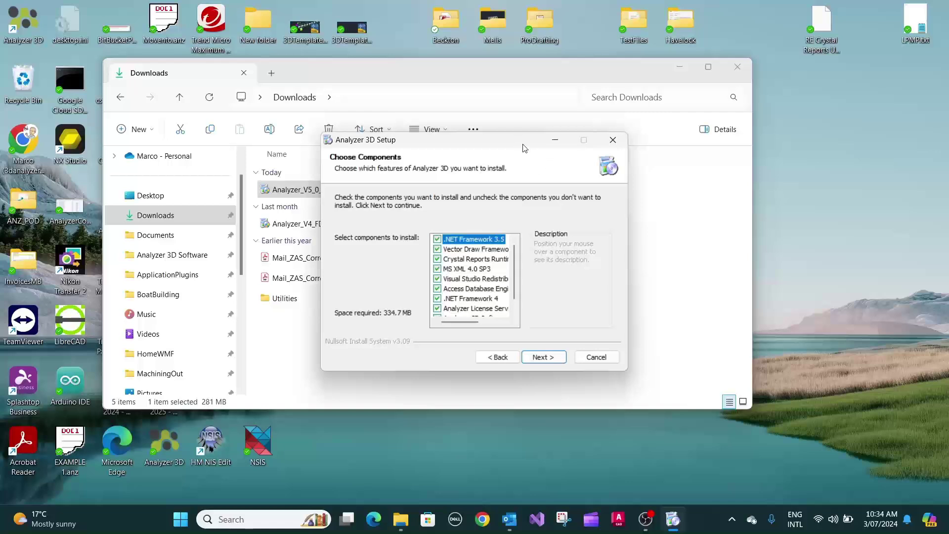
- Reinstall with all components in the default location (334.7 MB), then finish setup
click(544, 358)
click(543, 358)
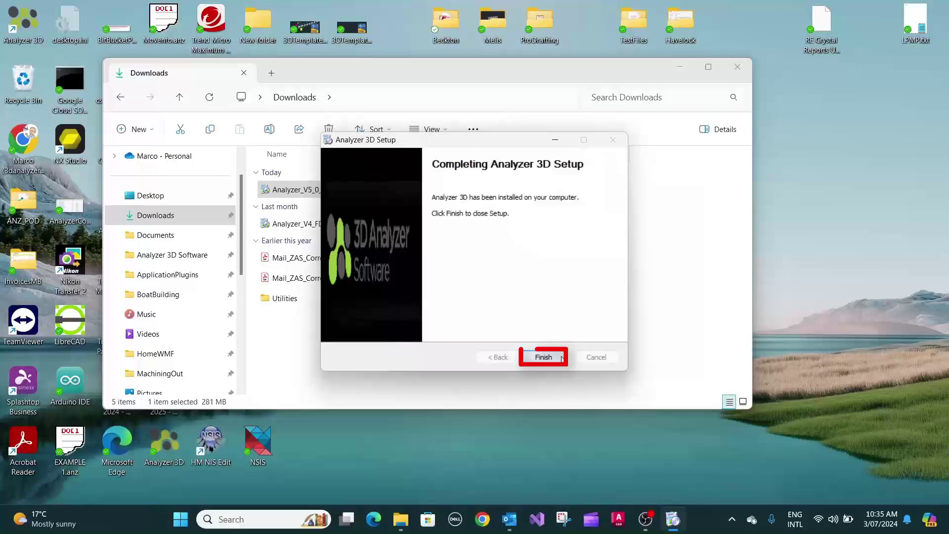
click(544, 357)
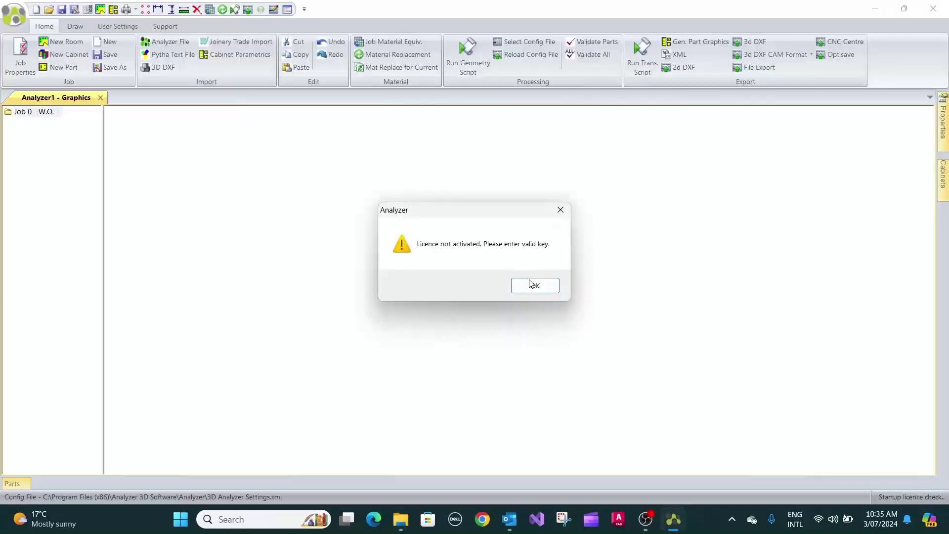
- Dismiss the licence-not-activated warning, resubmit the rental licence key, and confirm the success message
click(542, 288)
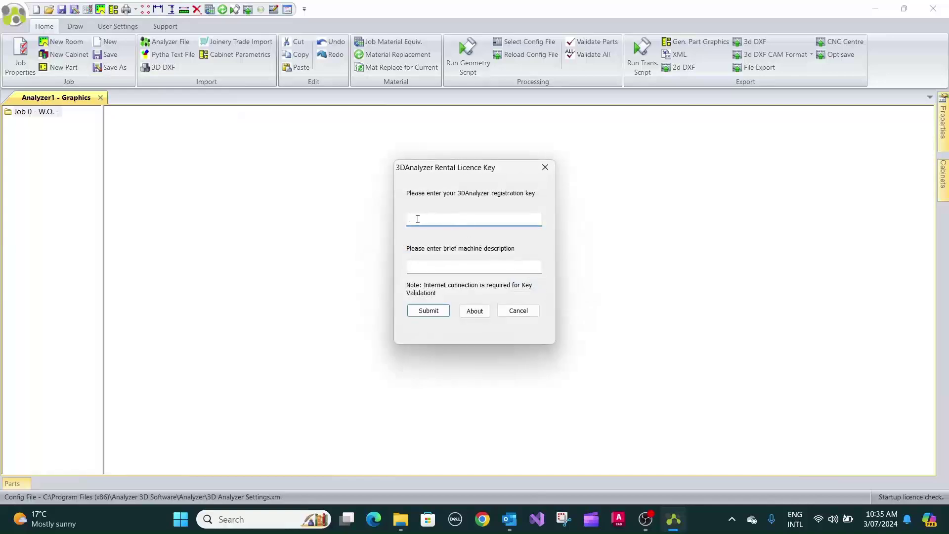
click(414, 306)
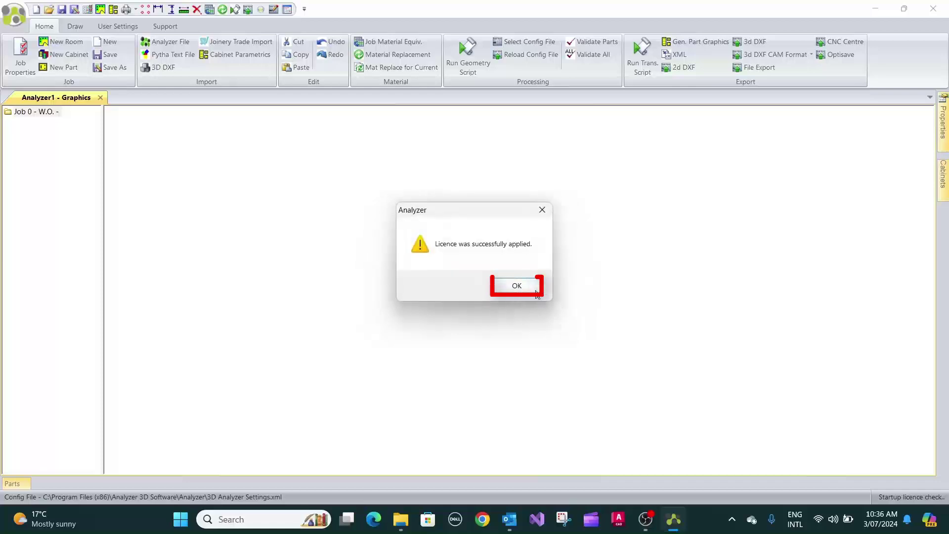
click(529, 288)
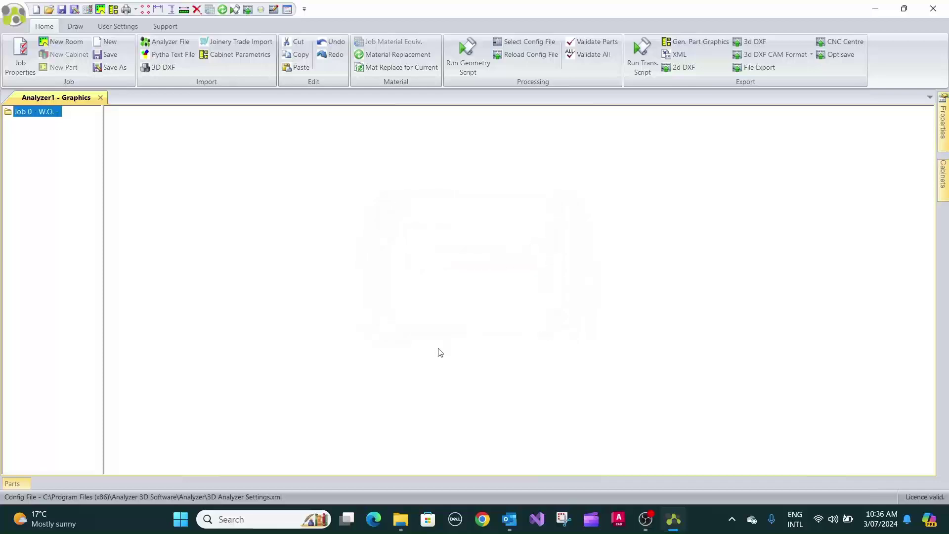